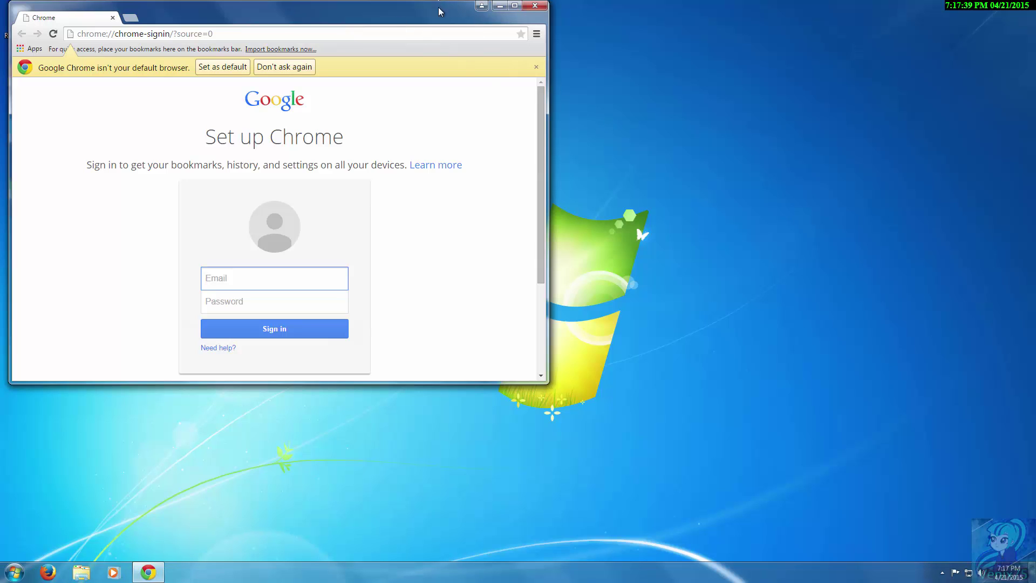
Centre the Chrome window, open About Google Chrome (42.0.2311.90 m), and close the sign-in tab.
left_click_drag(439, 10, 674, 100)
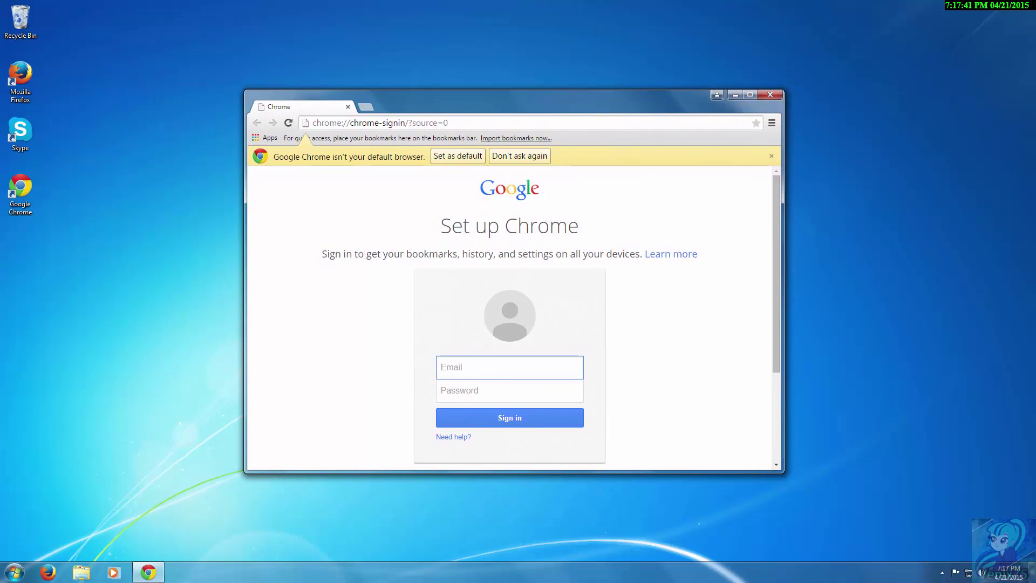
left_click(772, 126)
mouse_move(685, 360)
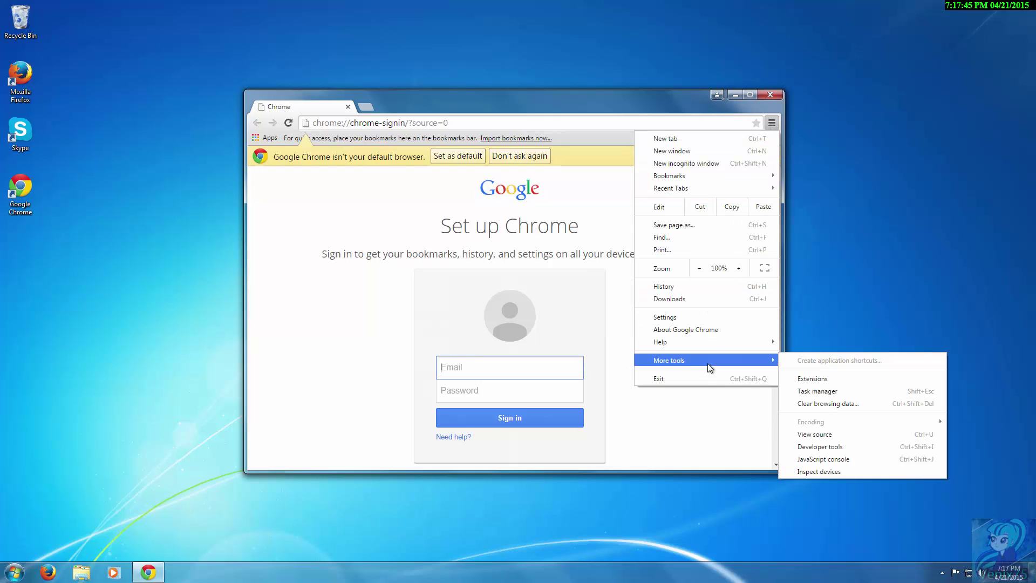
left_click(707, 331)
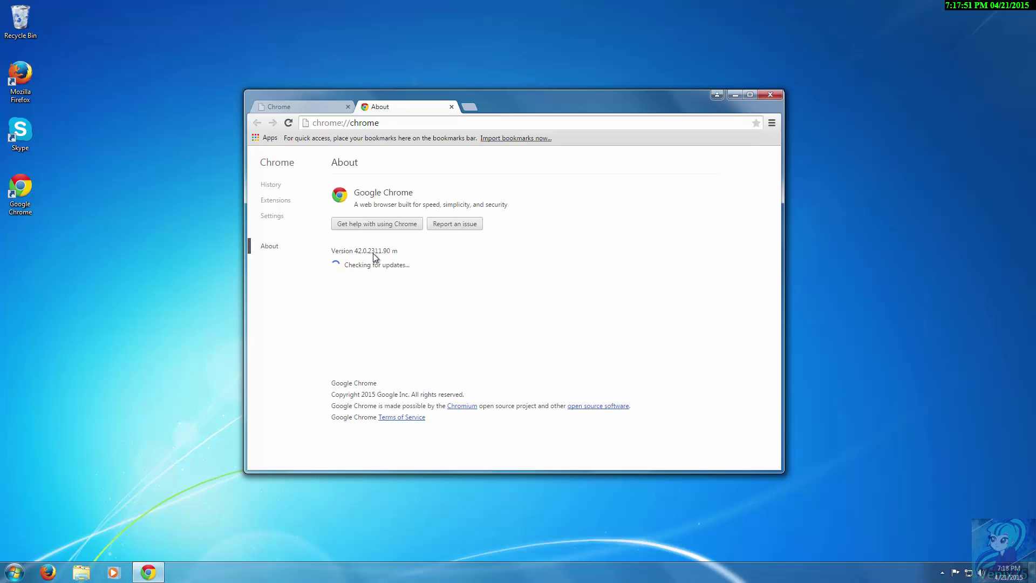
left_click(348, 108)
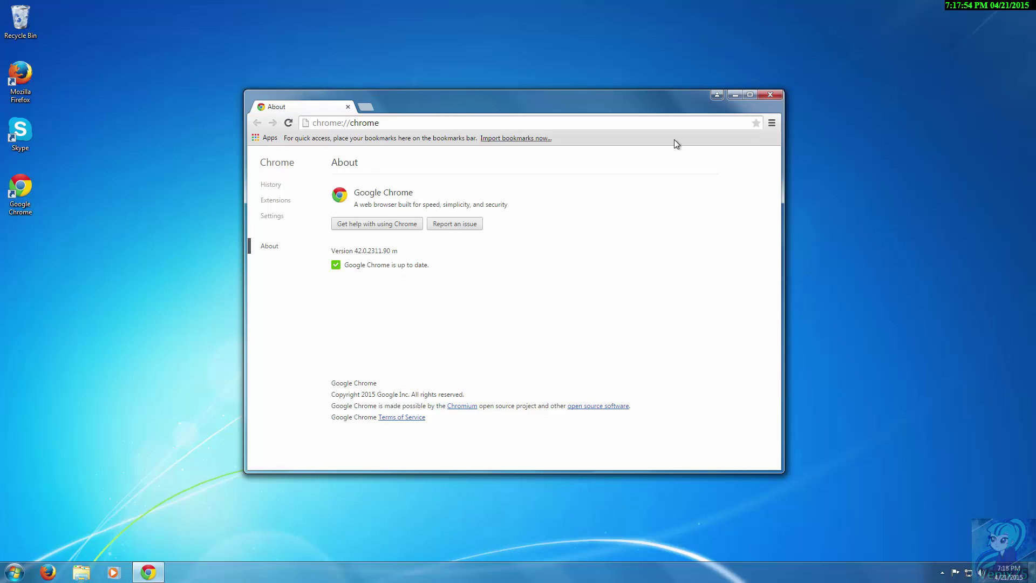
Maximize Chrome, check the Flash logo on the ultrasounds.com Flash Player Test page, then close it.
left_click(751, 95)
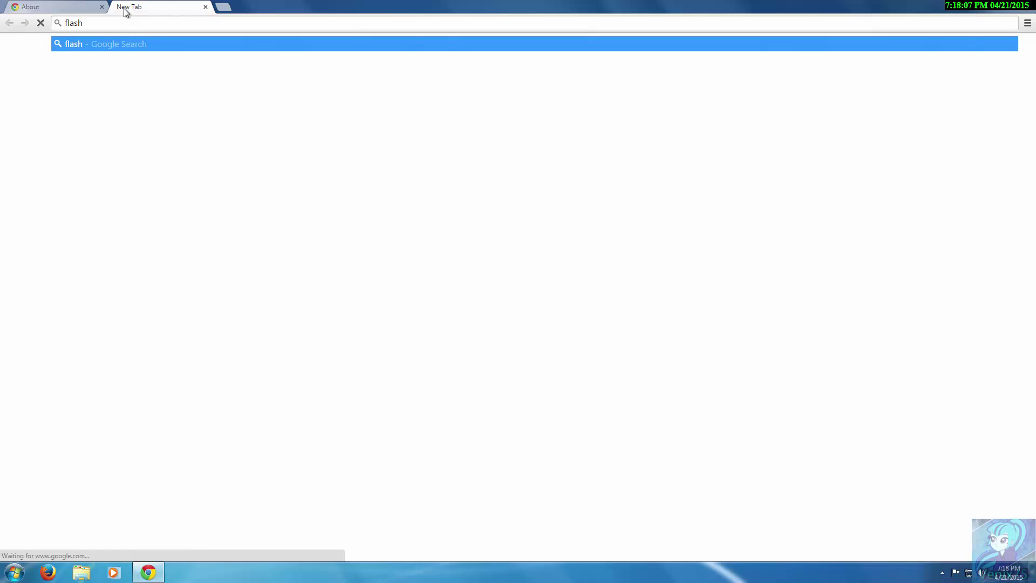
type(" b")
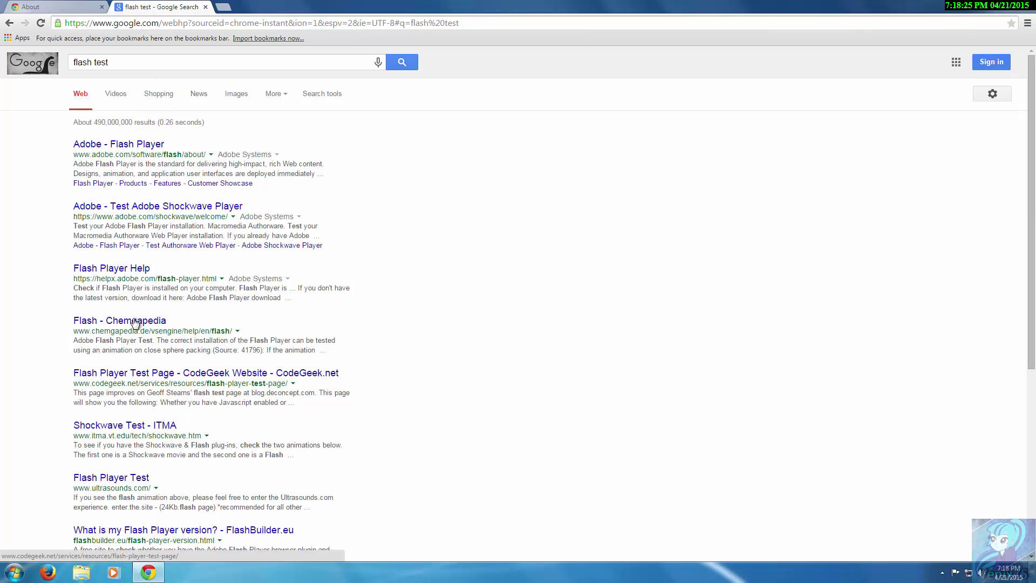
left_click(138, 488)
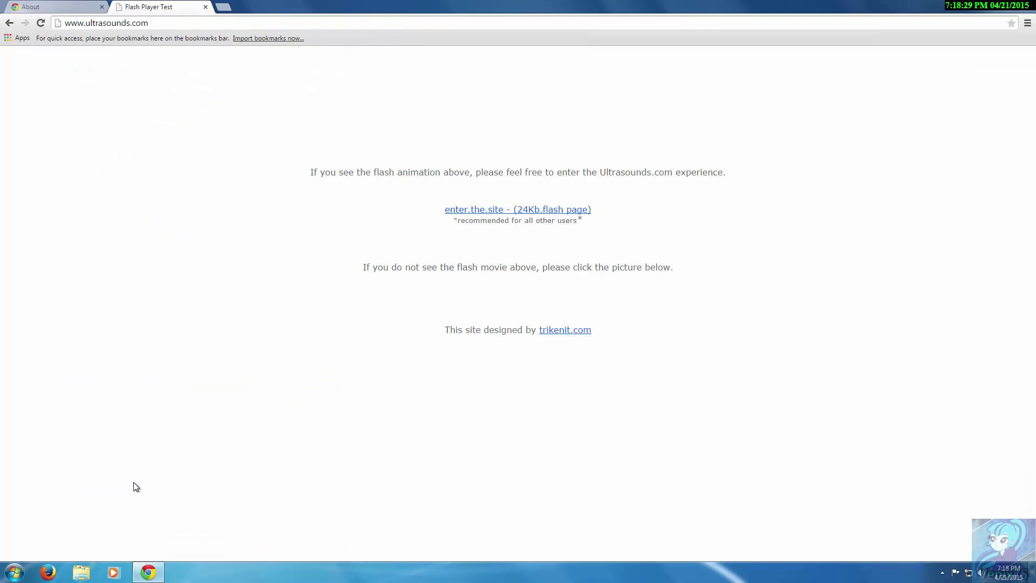
right_click(468, 88)
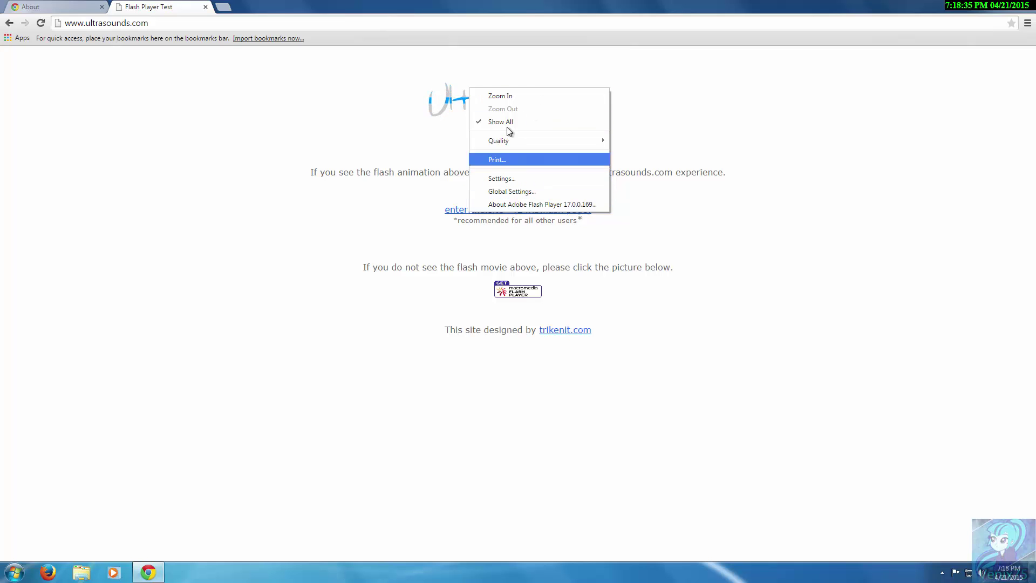
left_click(840, 227)
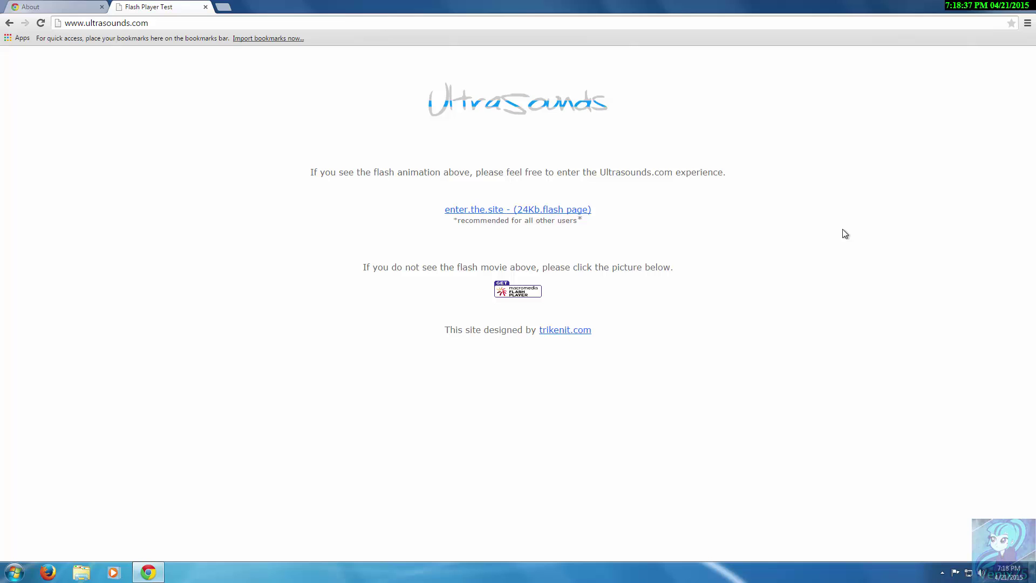
left_click(205, 8)
Go to chrome://plugins and expand the full plug-in Details view.
left_click(145, 21)
double_click(144, 21)
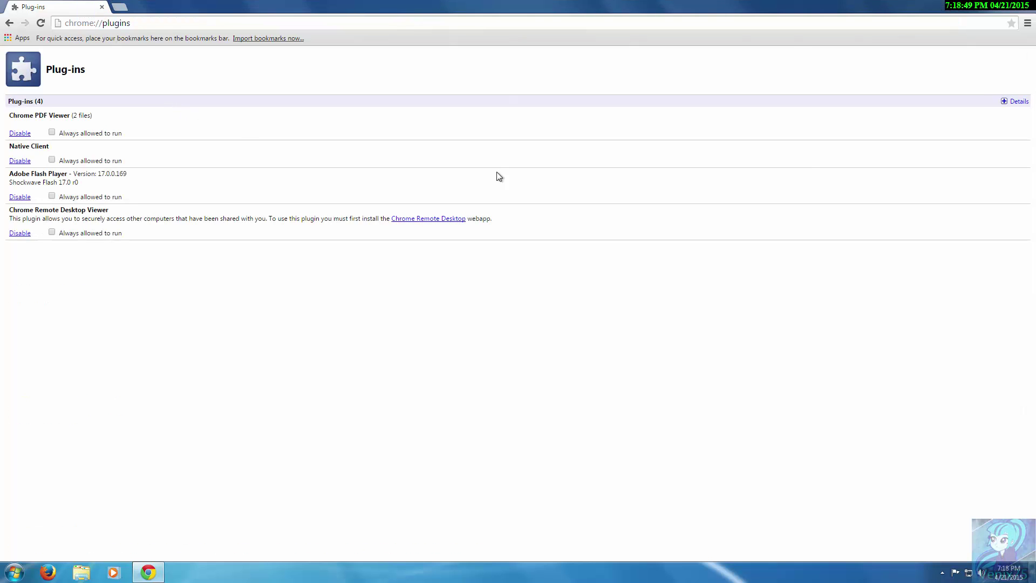
left_click(1012, 101)
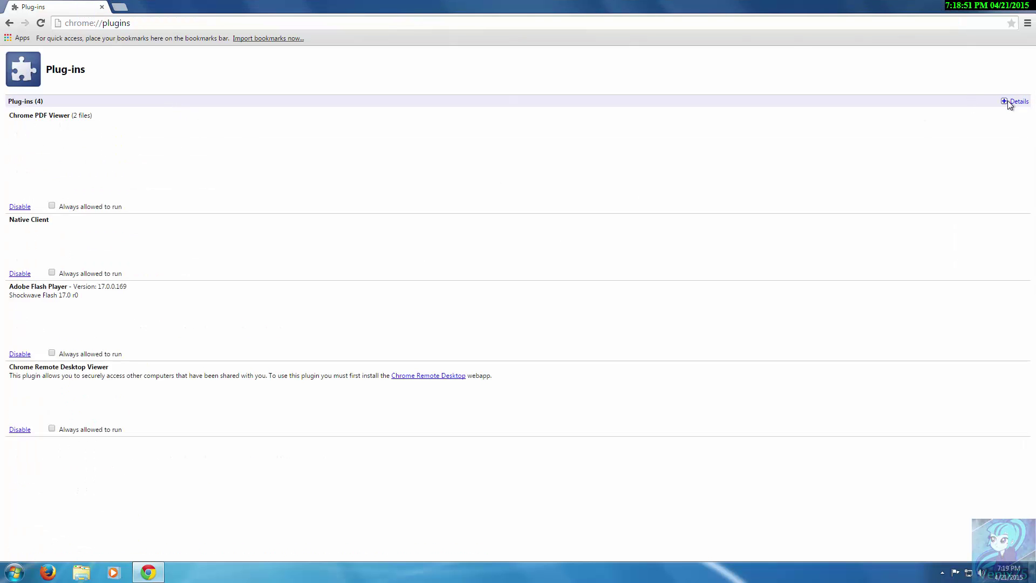
left_click(1009, 101)
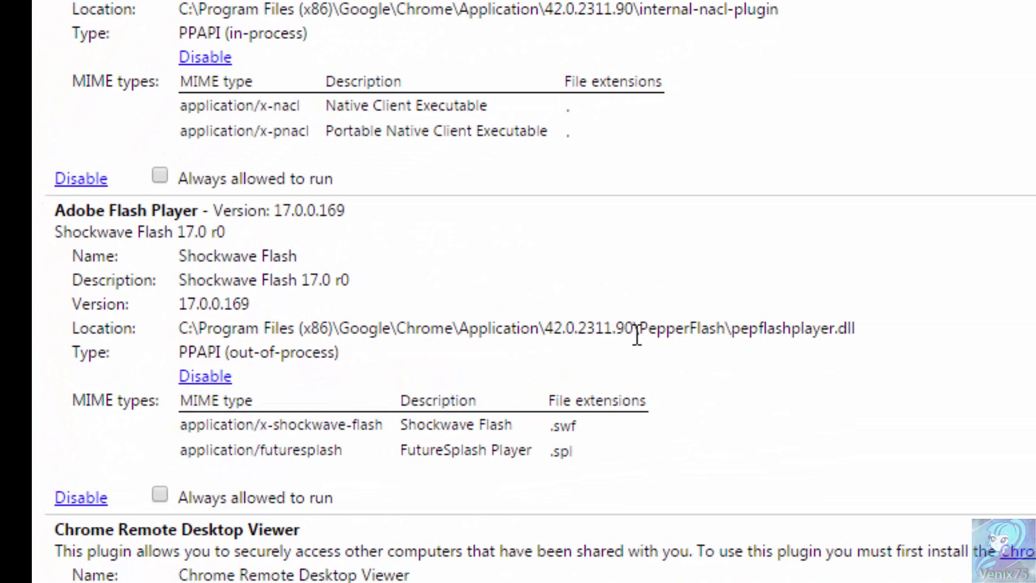
Highlight the Flash Player's PepperFlash file location and its PPAPI plug-in type.
mouse_move(809, 328)
left_mouse_down()
mouse_move(851, 348)
mouse_move(213, 328)
left_mouse_up()
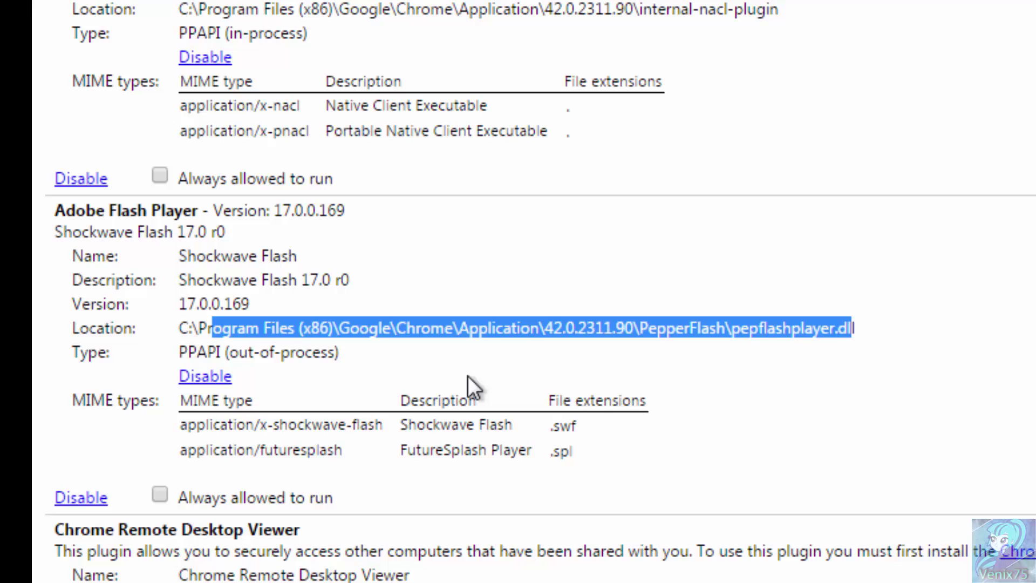
left_click(482, 383)
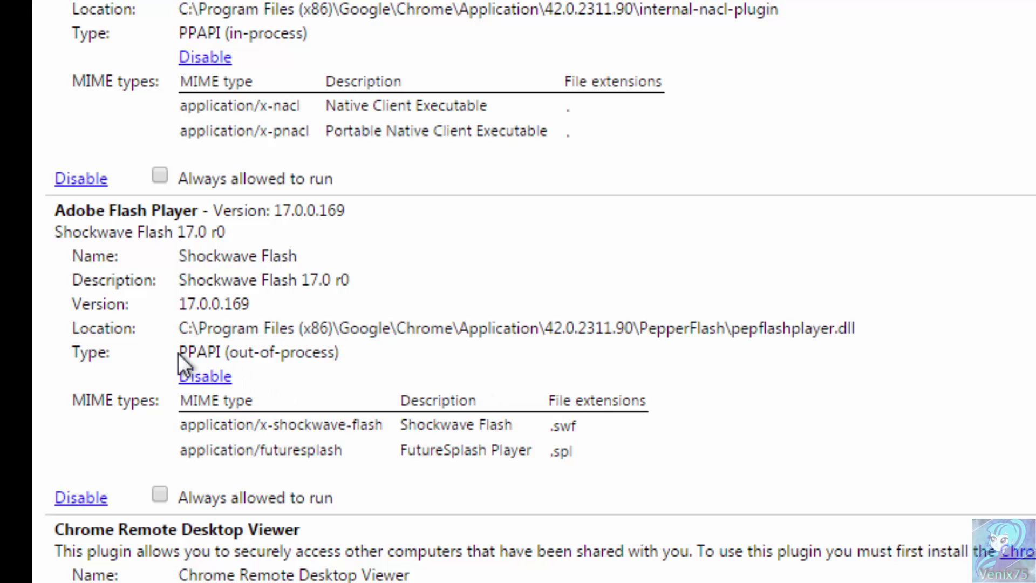
left_click_drag(179, 352, 234, 355)
left_click(234, 357)
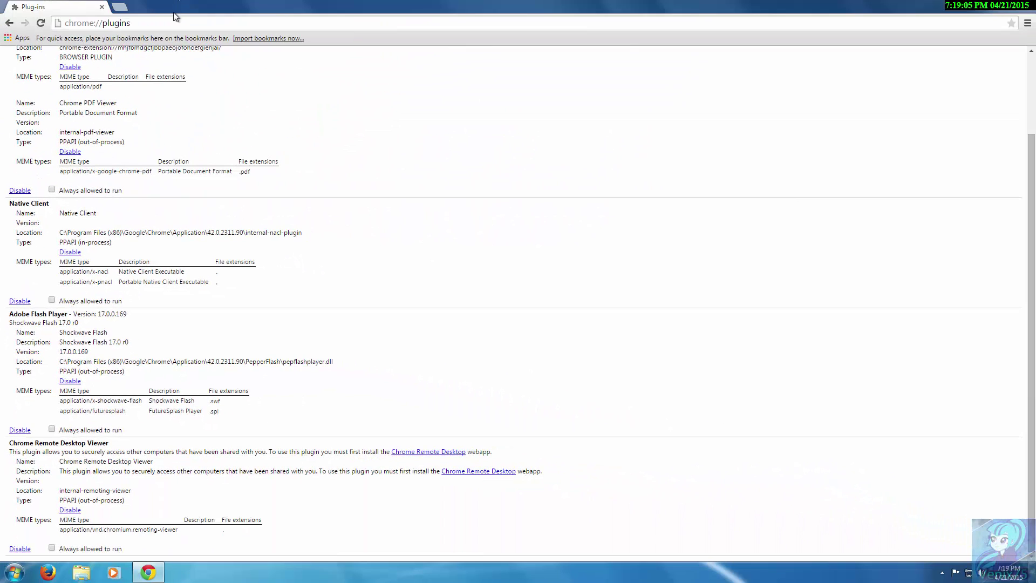
left_click_drag(130, 26, 99, 29)
type("flas")
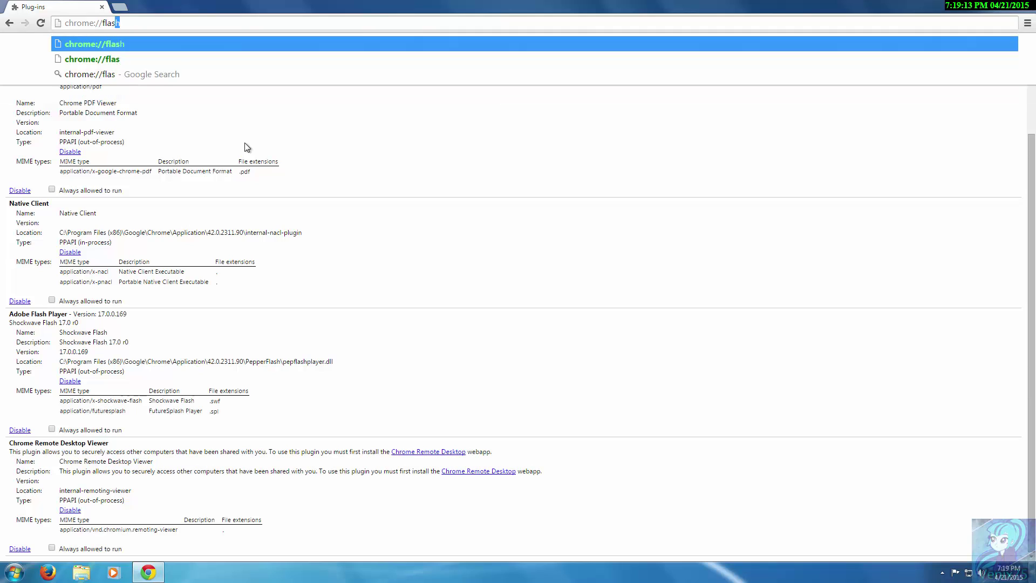
type("g")
On chrome://flags, find 'npapi' and enable the Enable NPAPI experiment.
key("BackSpace")
key("BackSpace")
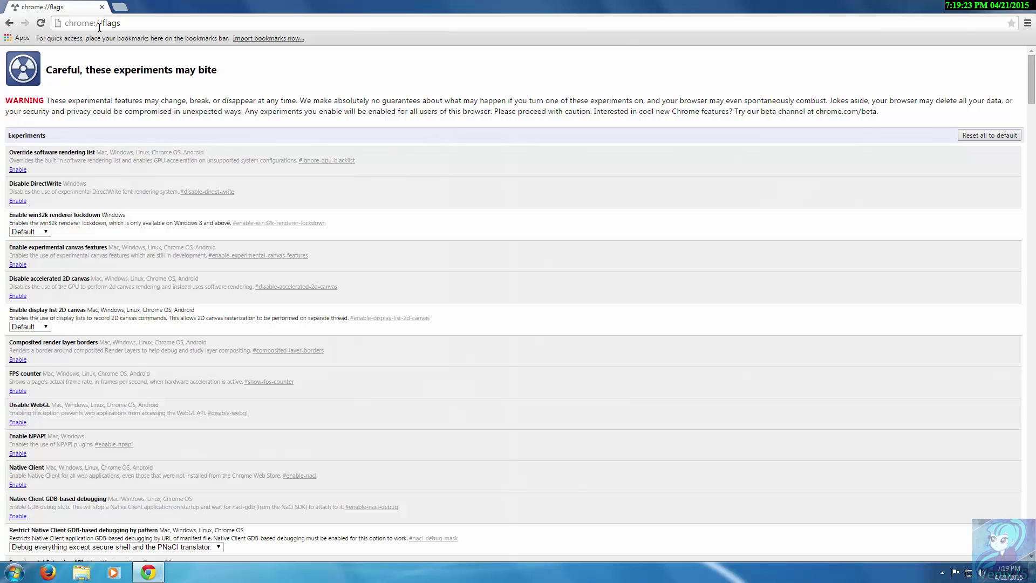
key("ctrl+f")
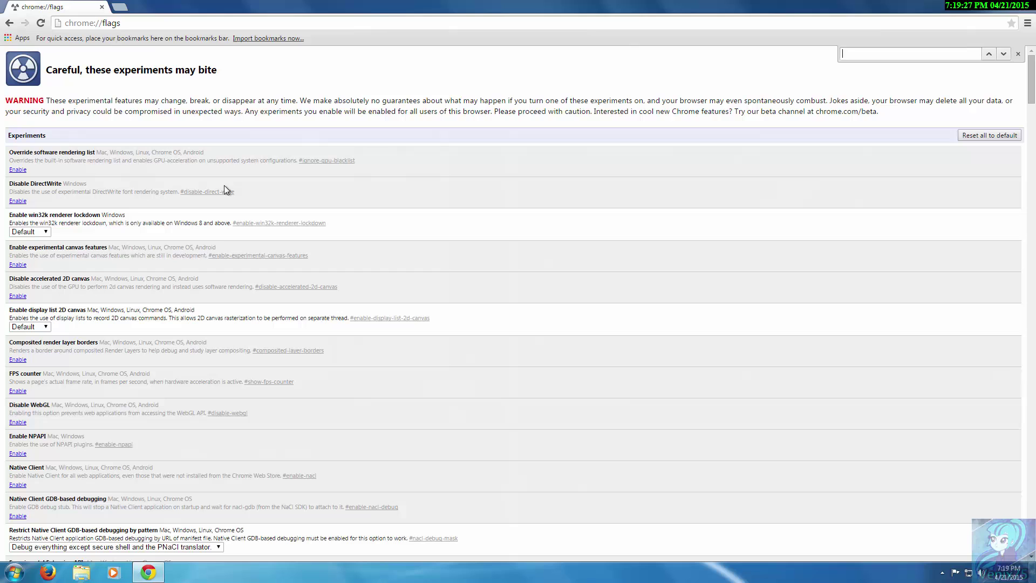
type("npap")
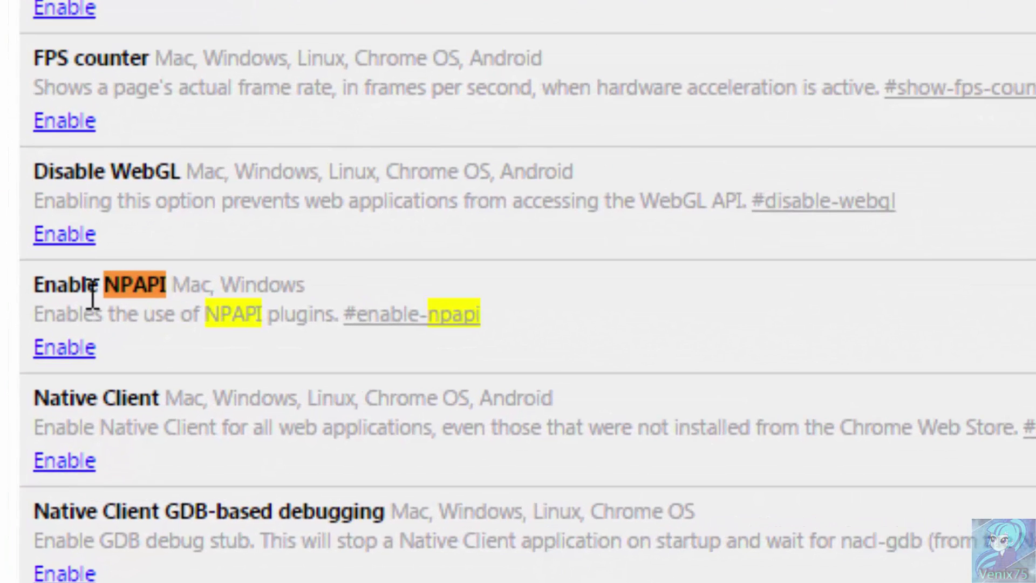
left_click(81, 360)
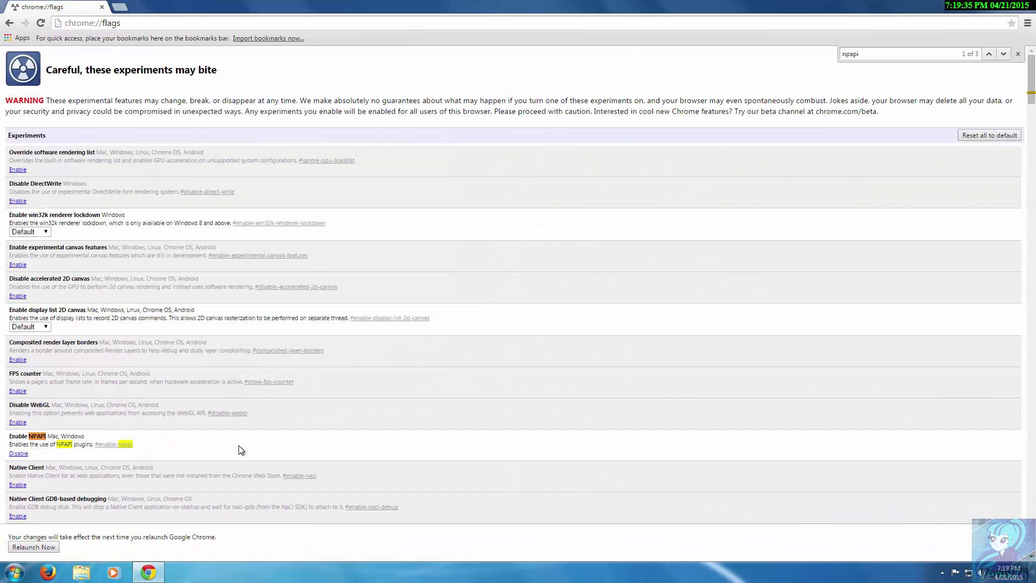
left_click(1012, 23)
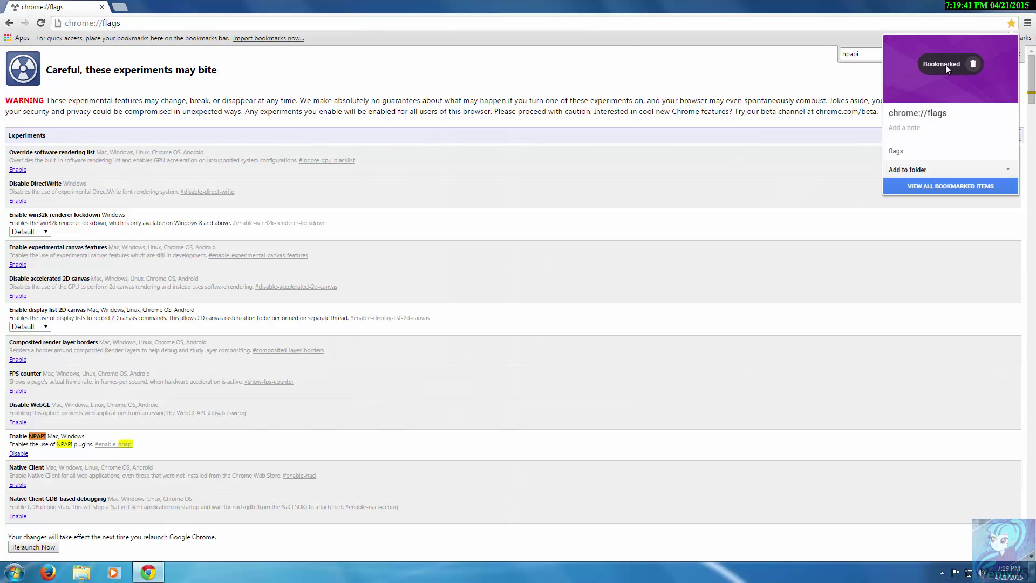
left_click(928, 176)
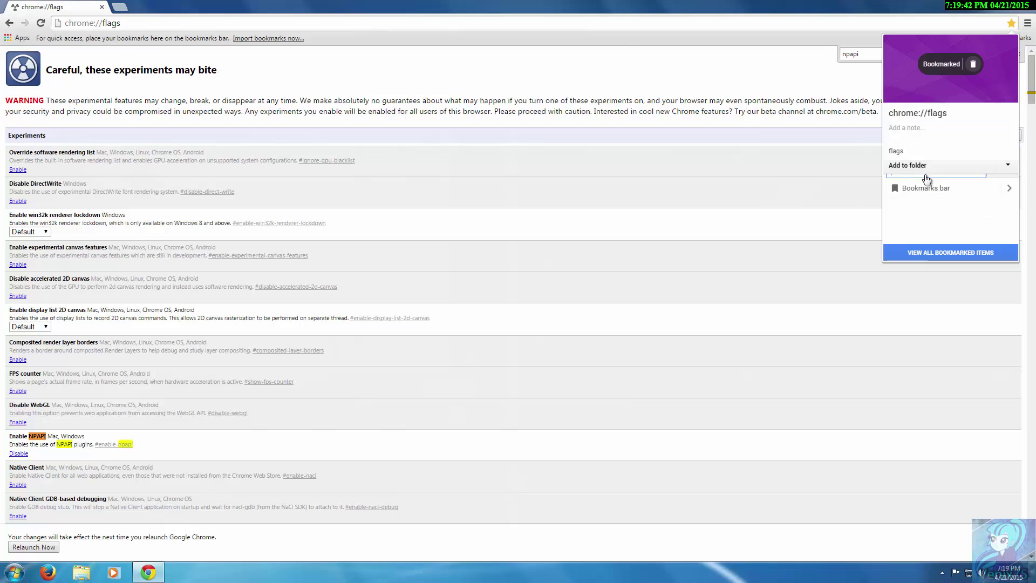
left_click(1009, 187)
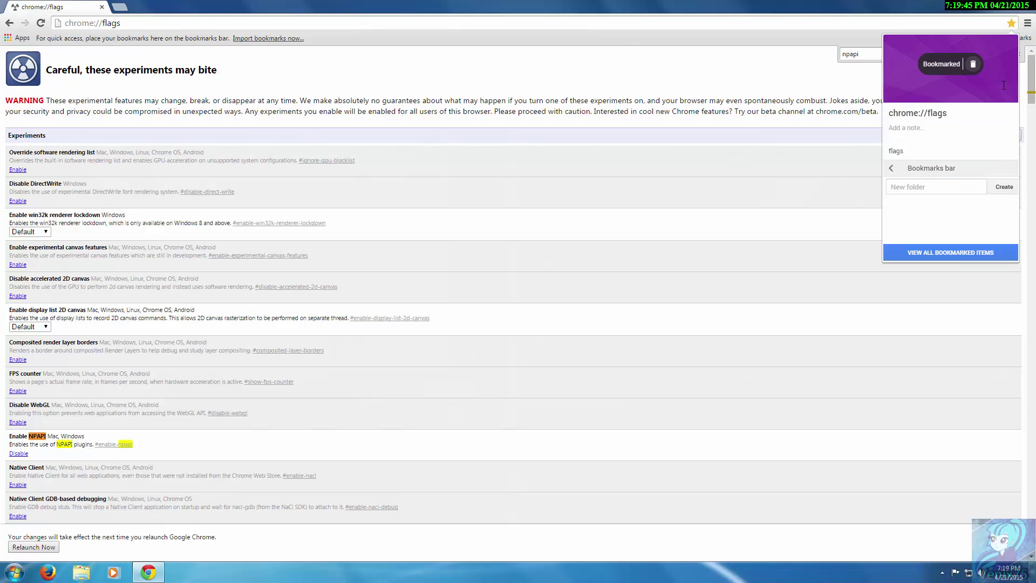
left_click(974, 66)
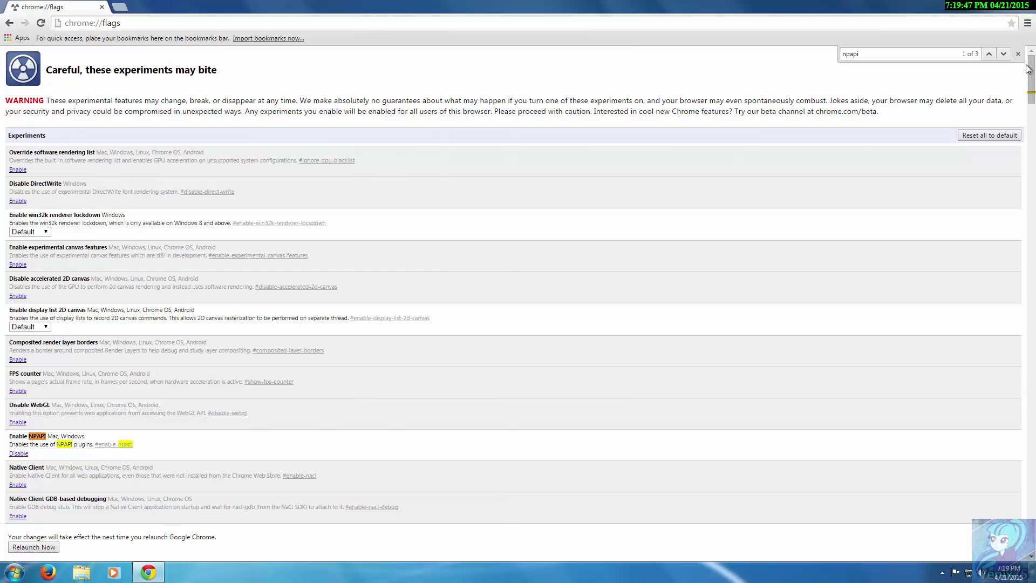
Set the Enable Enhanced Bookmarks flag to Disabled on chrome://flags.
left_click_drag(956, 55, 740, 68)
type("enhance")
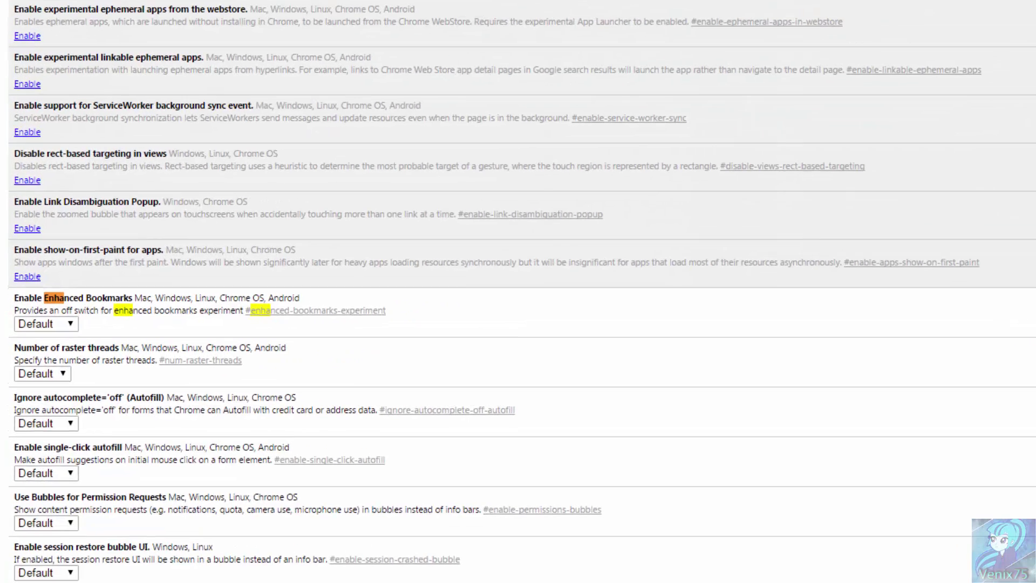
type("d")
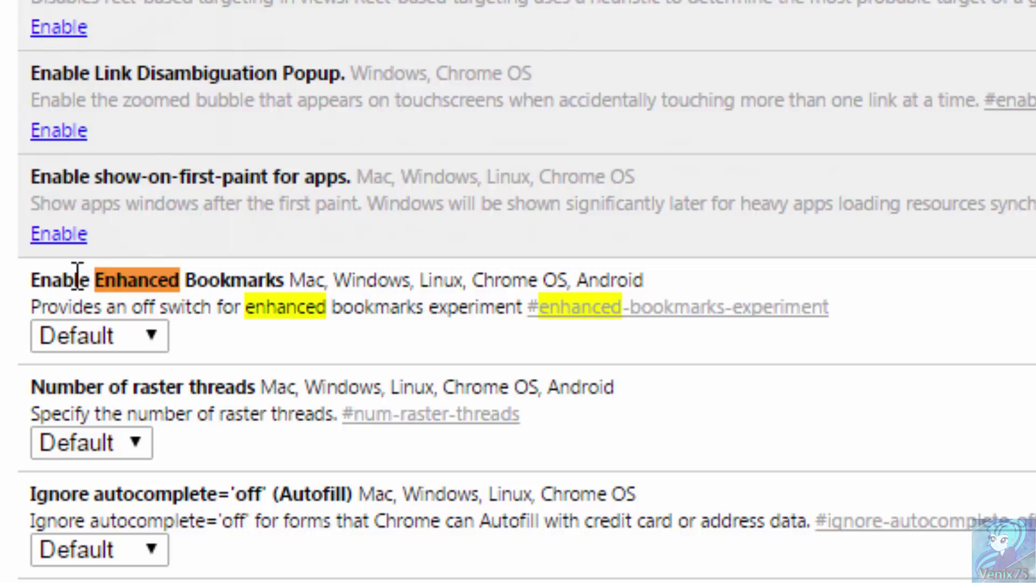
left_click(151, 339)
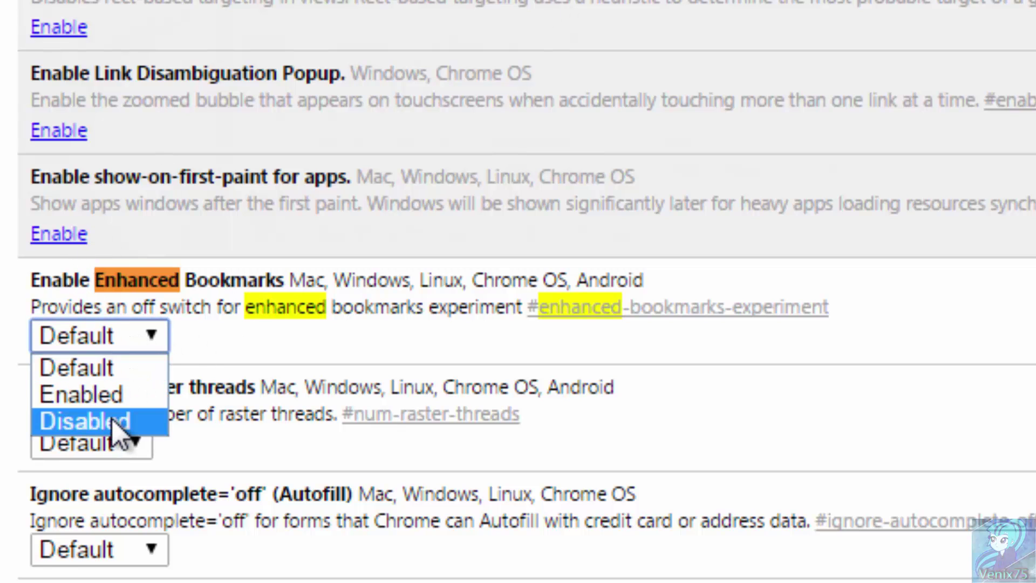
left_click(114, 421)
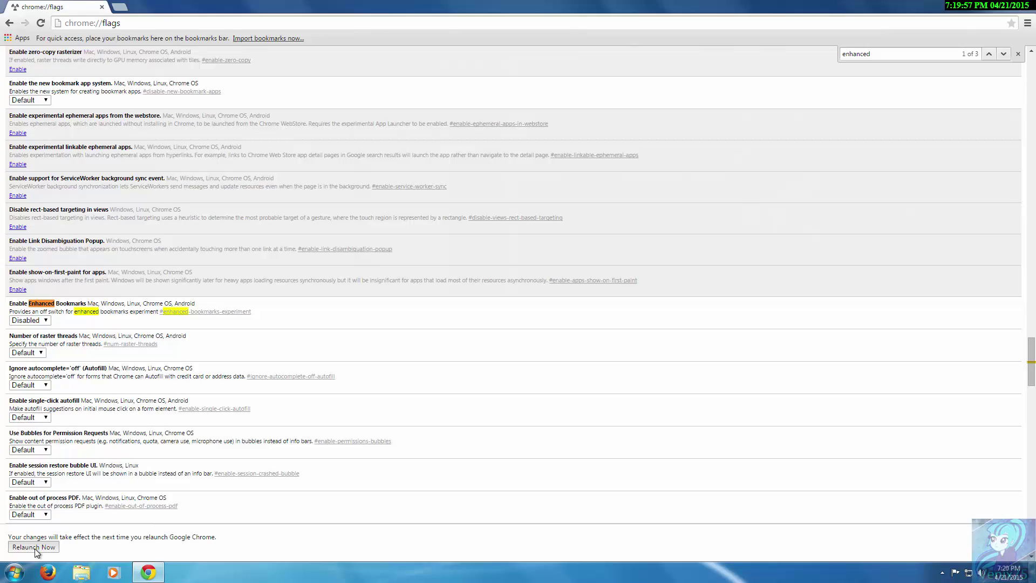
Relaunch Chrome, permanently dismiss the default-browser notice, and remove the flags page bookmark.
left_click(35, 549)
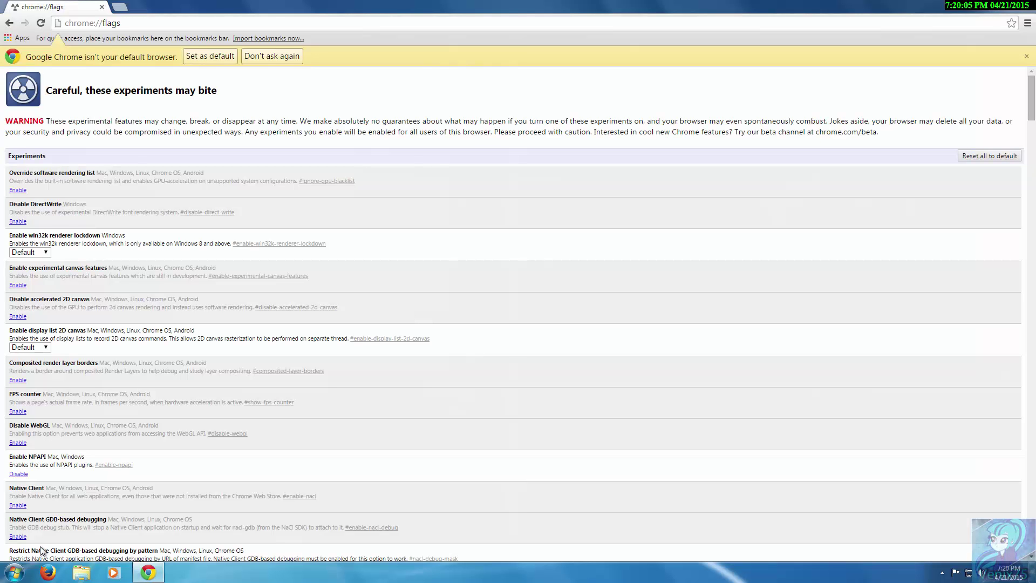
left_click(290, 54)
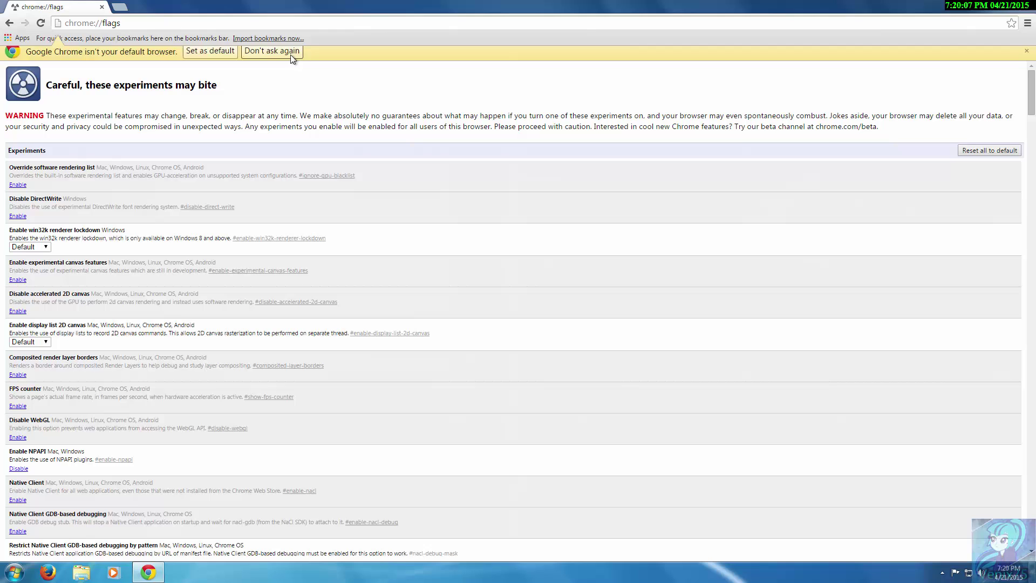
left_click(1013, 24)
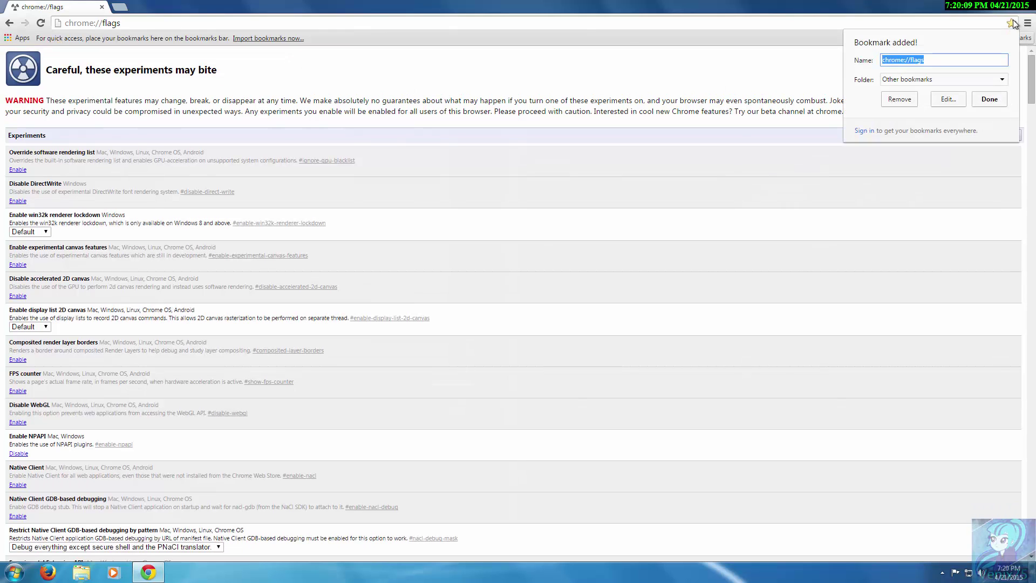
left_click(935, 81)
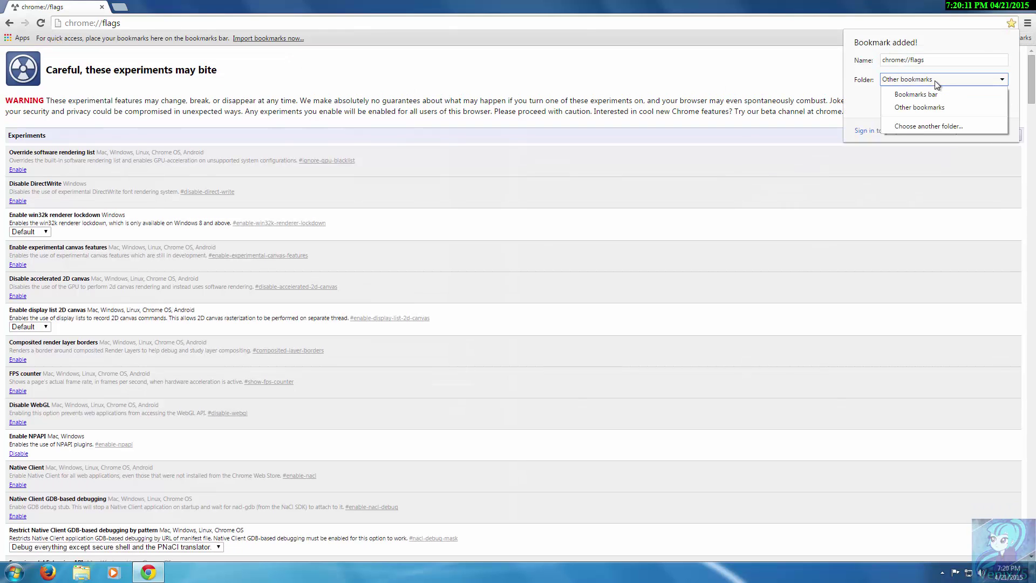
left_click(935, 81)
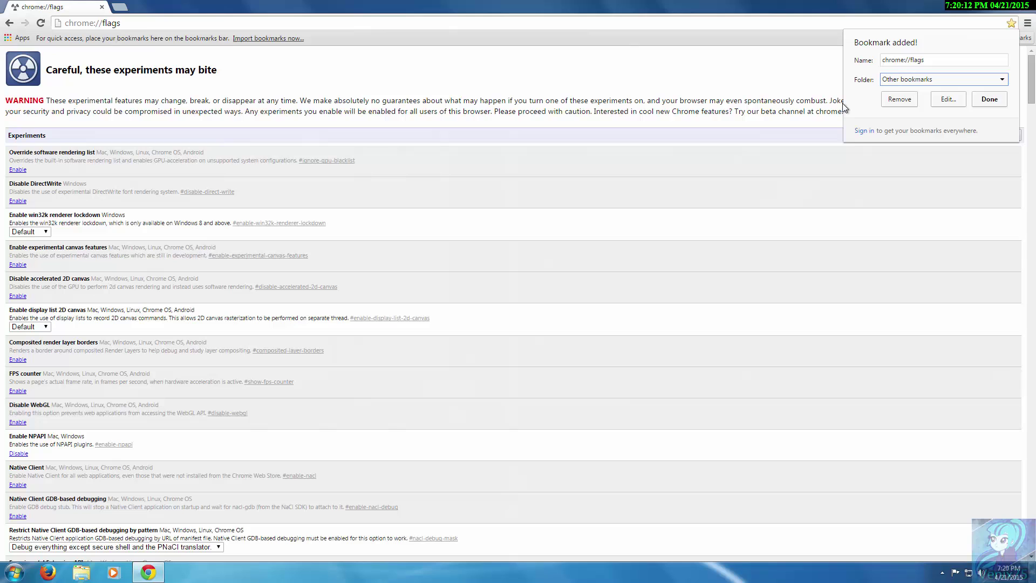
left_click(900, 99)
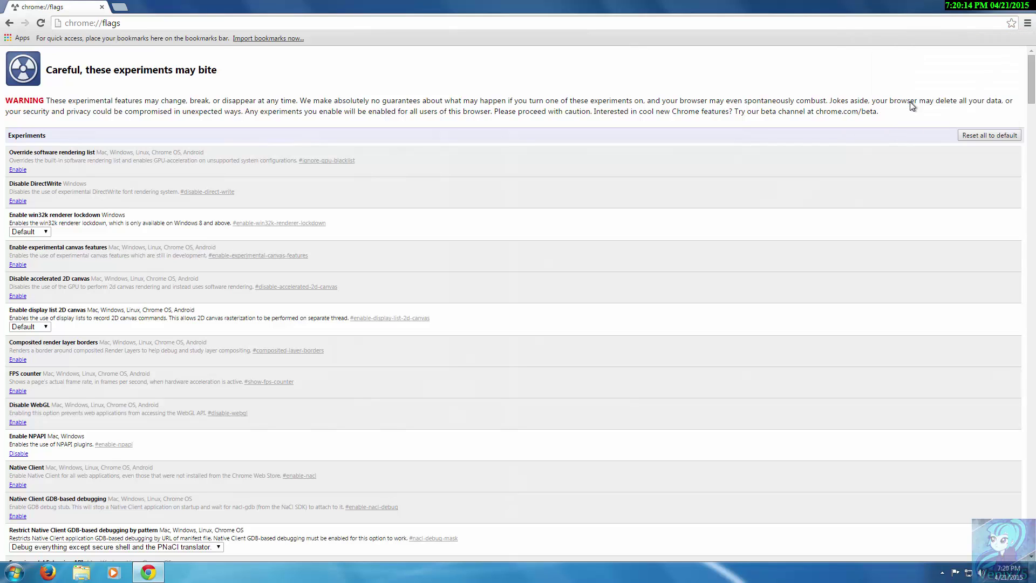
Navigate to the ultrasounds.com Flash Player Test page.
left_click(124, 26)
type("flas")
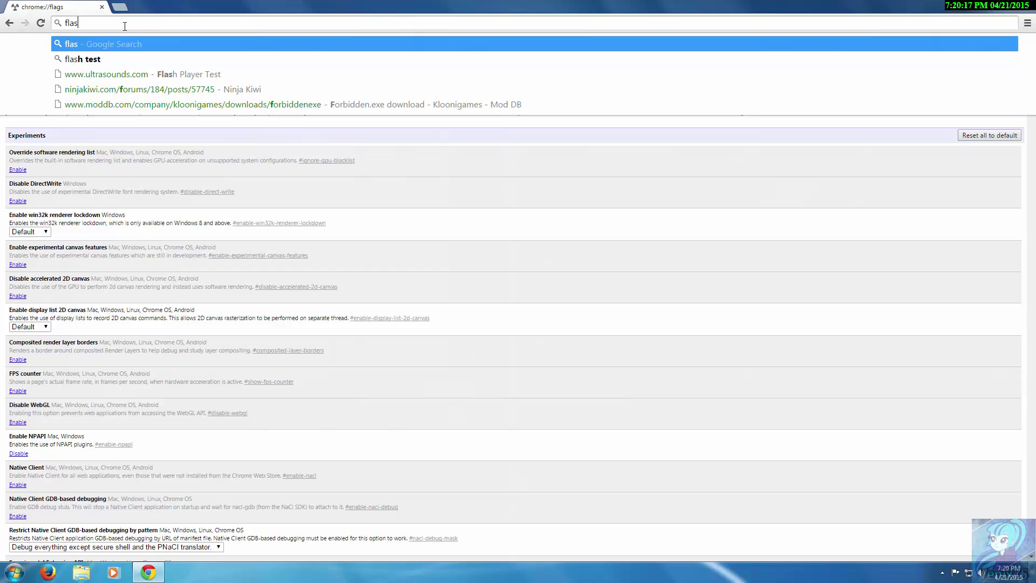
type("h")
key("BackSpace")
key("BackSpace")
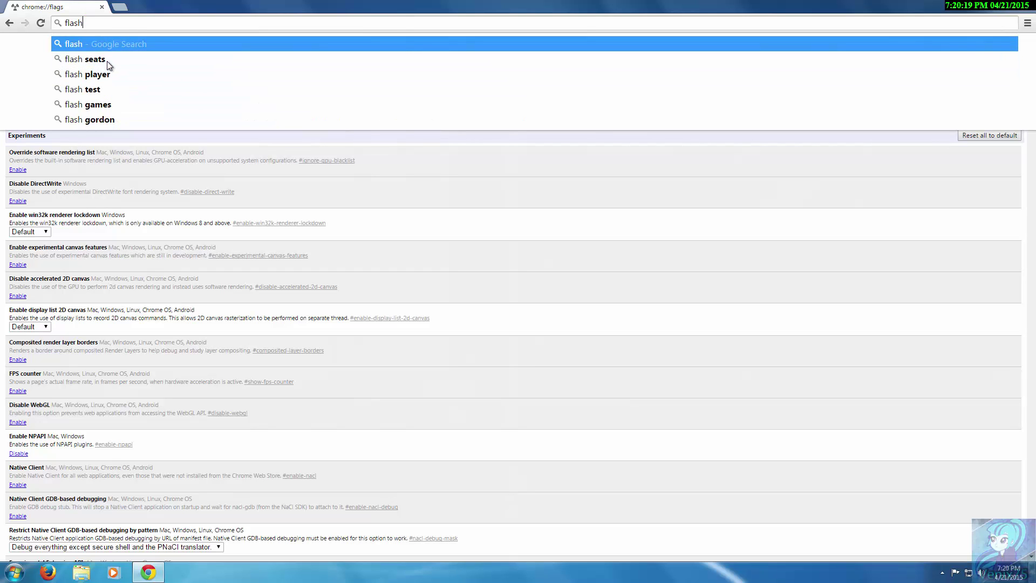
key("BackSpace")
key("BackSpace")
key("BackSpace")
key("BackSpace")
key("BackSpace")
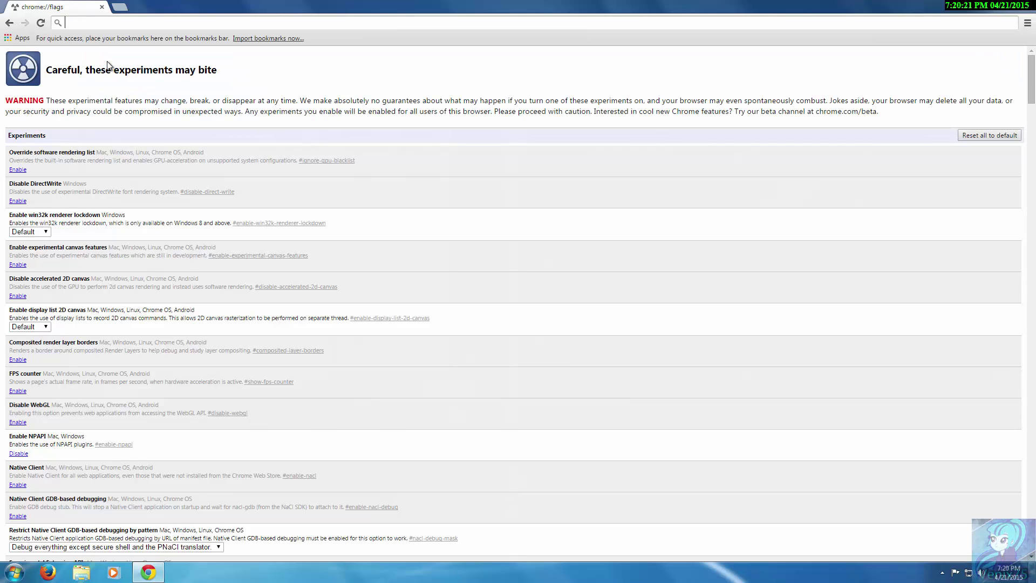
type("ultra")
key("Return")
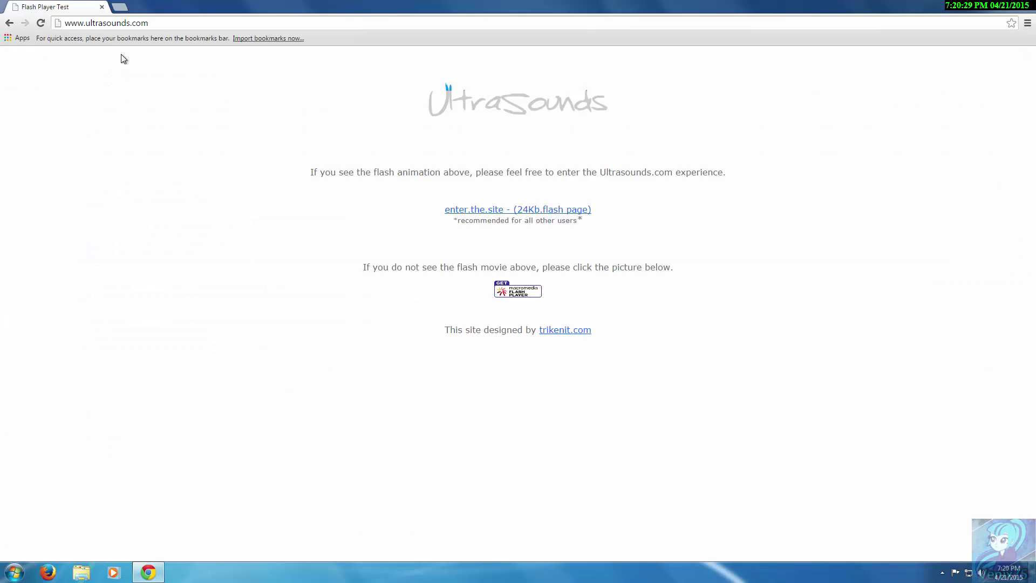
Confirm the logo still runs in Adobe Flash Player 17.0.0.169 after the relaunch.
right_click(451, 103)
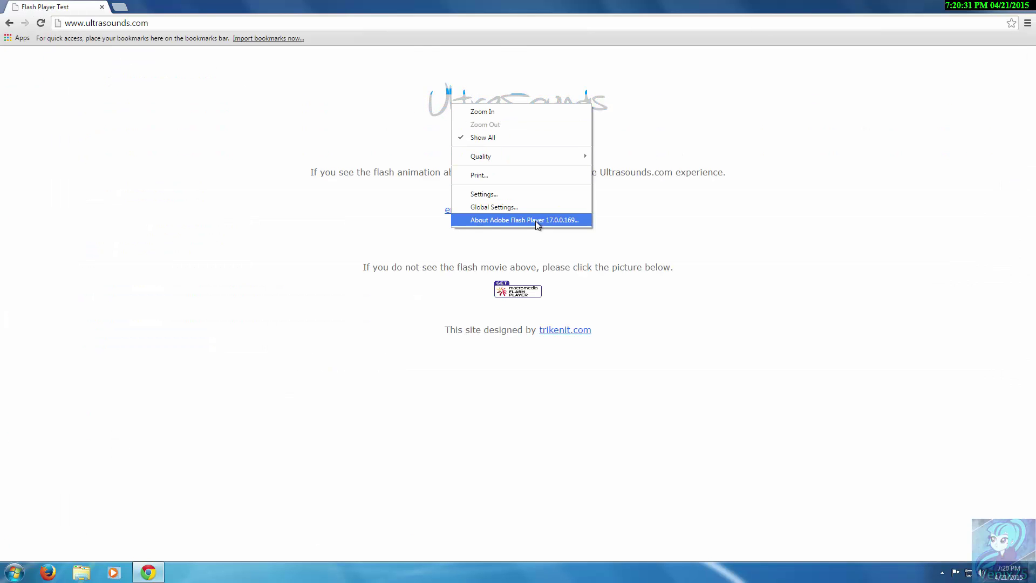
left_click(701, 220)
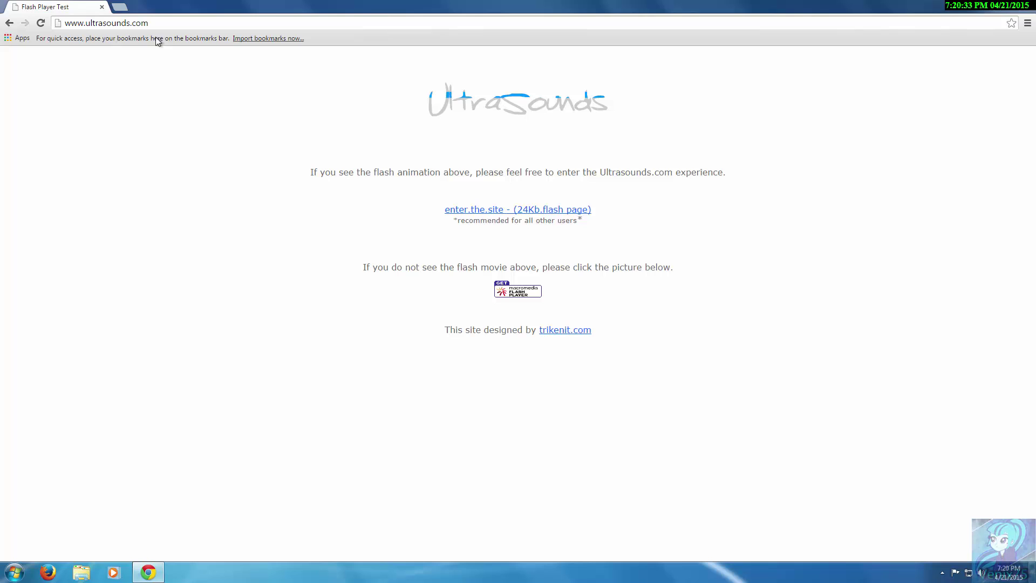
left_click(178, 24)
type("chr")
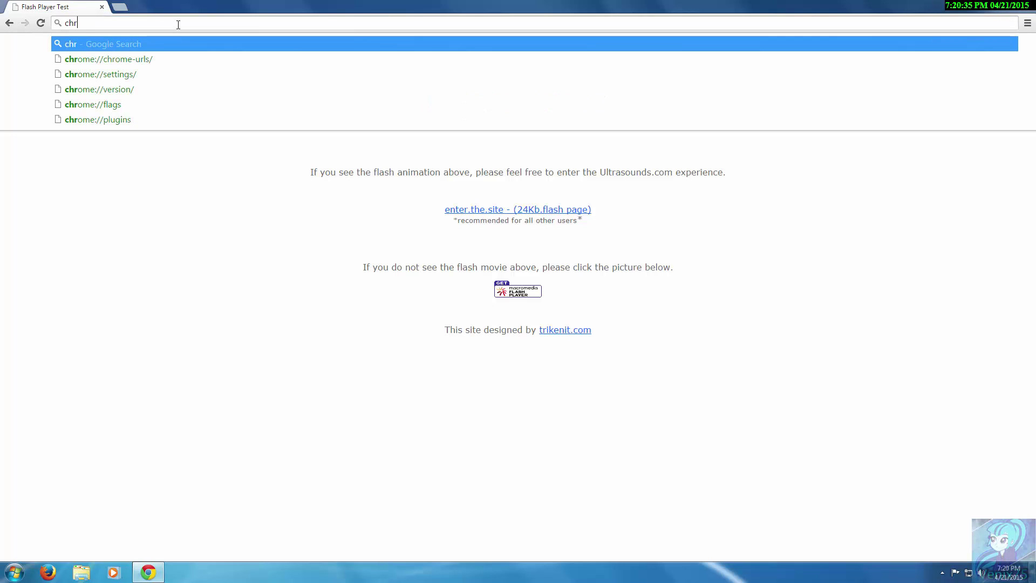
type("ome://")
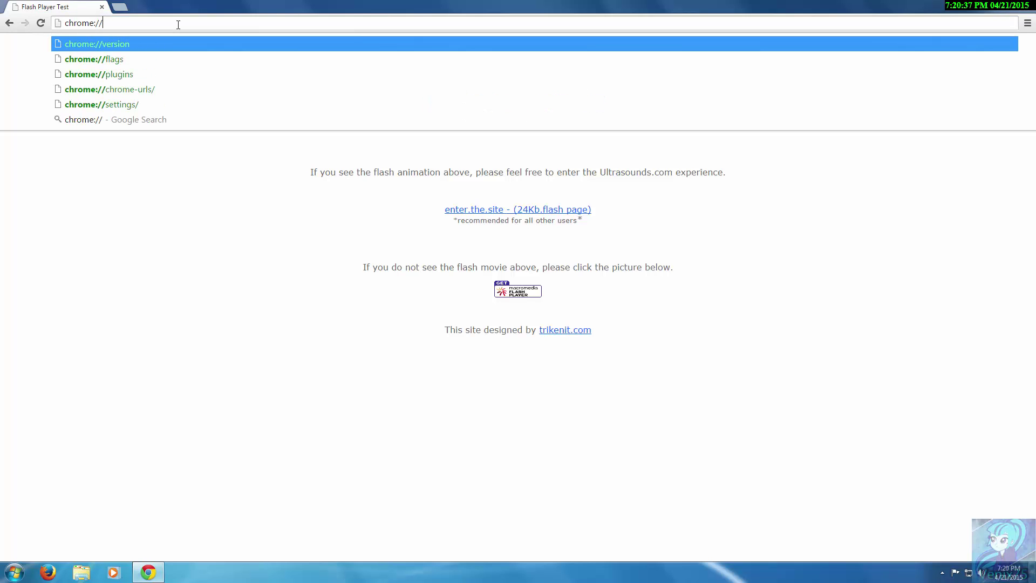
type("plugins")
Open chrome://plugins with the full plug-in details expanded.
key("Return")
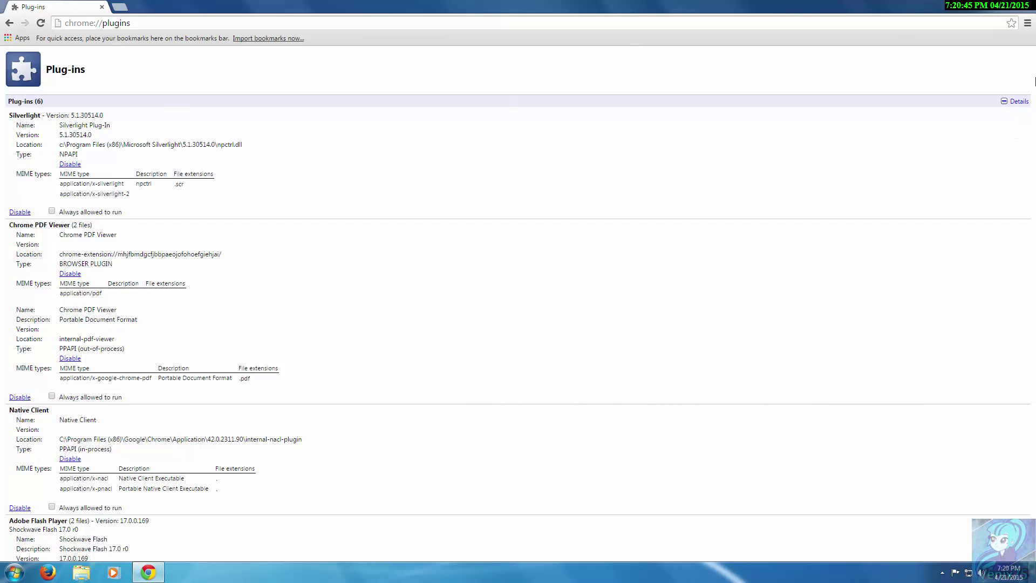
left_click(1009, 103)
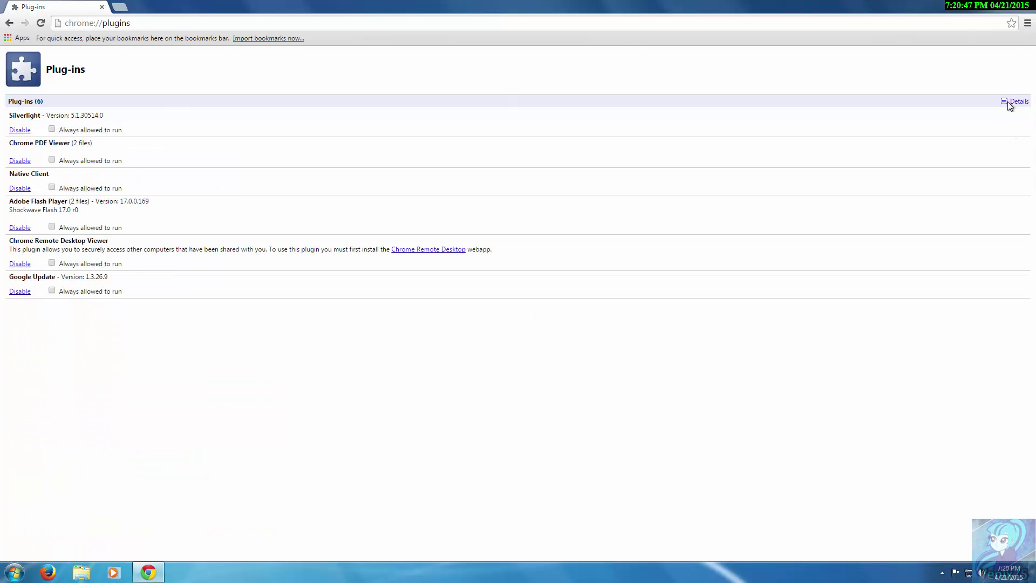
left_click(1010, 103)
scroll(597, 365, "down", 1)
scroll(596, 365, "down", 3)
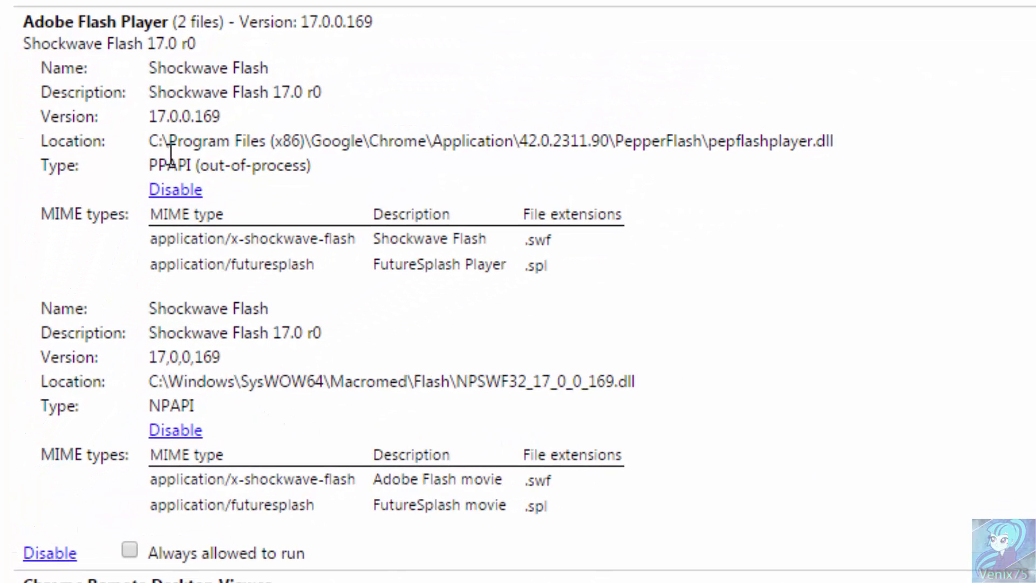
Compare the PepperFlash and NPAPI Flash file paths, then disable the PepperFlash PPAPI plug-in.
left_click_drag(155, 142, 731, 140)
left_click(810, 145)
left_click_drag(616, 382, 294, 381)
left_click(411, 412)
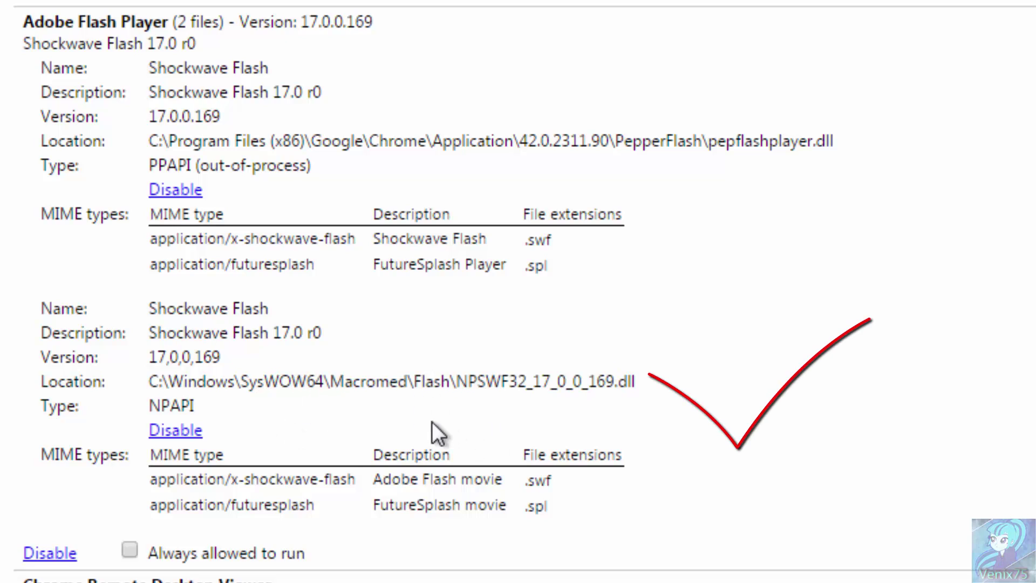
left_click(174, 189)
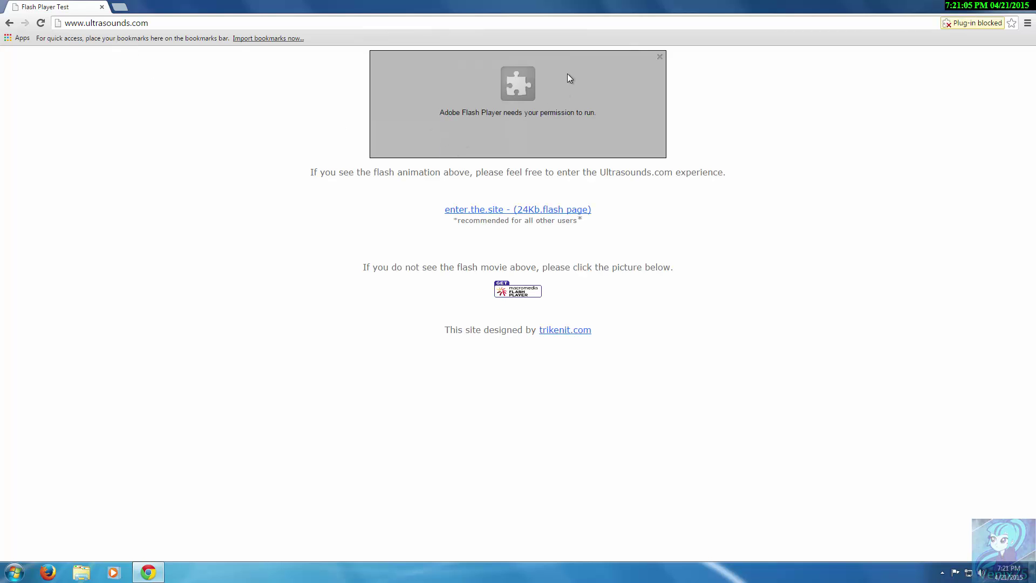
left_click(1000, 25)
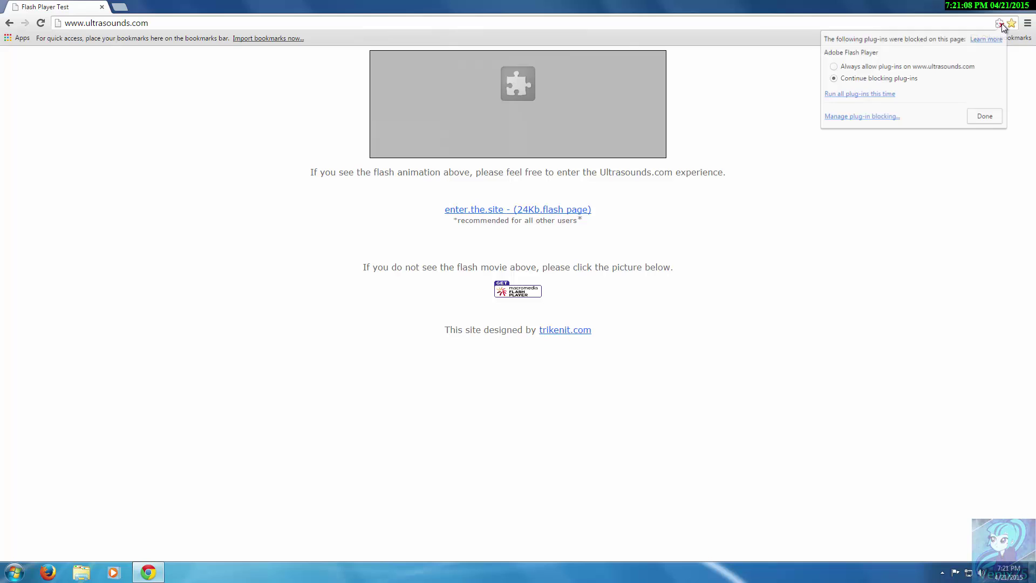
left_click(878, 67)
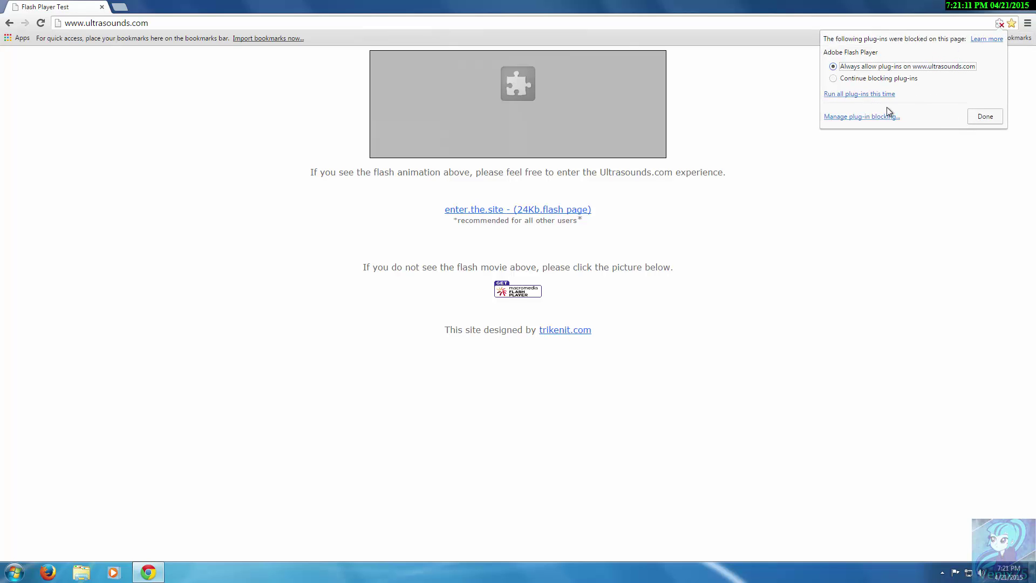
left_click(985, 117)
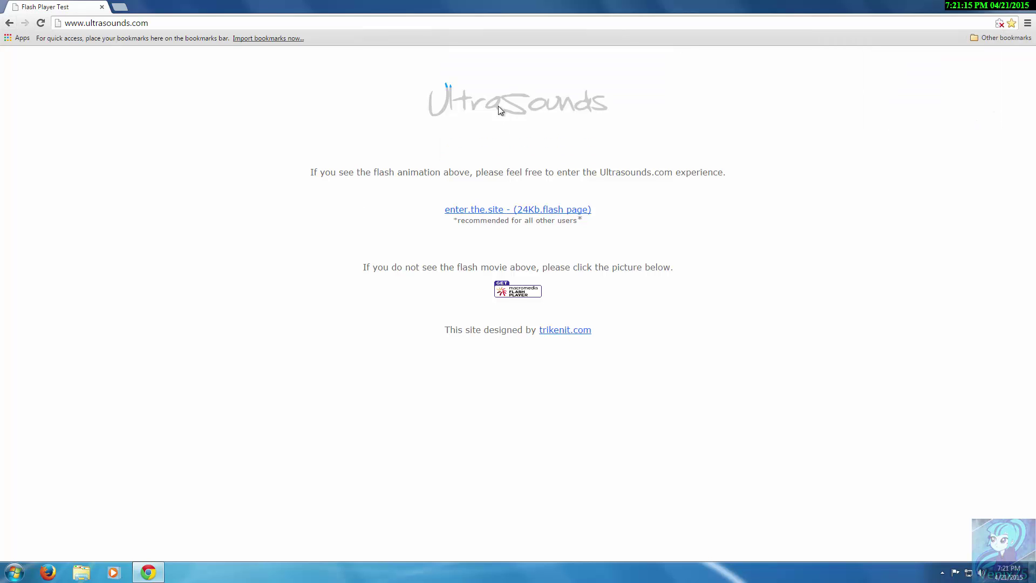
right_click(443, 94)
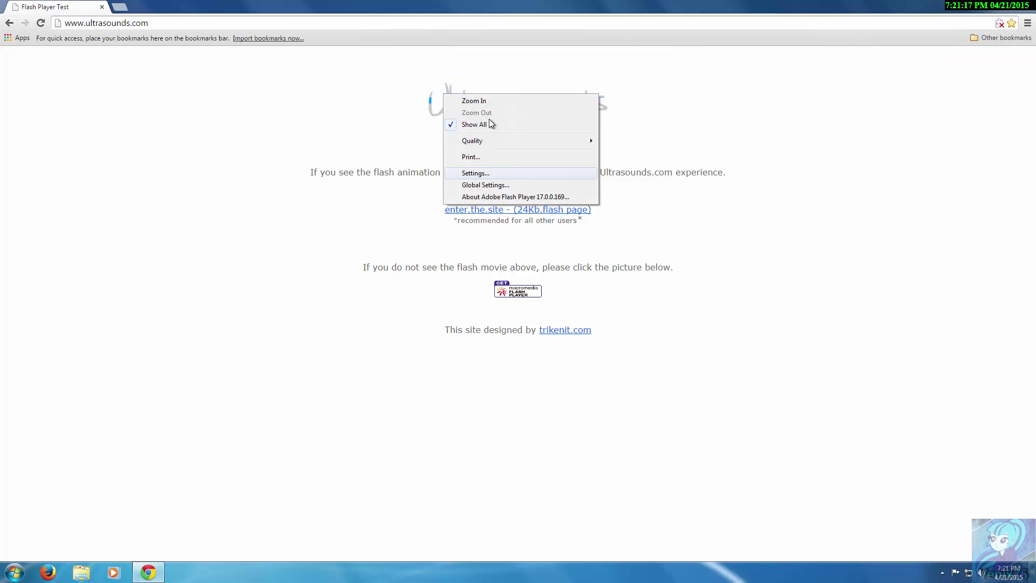
left_click(638, 227)
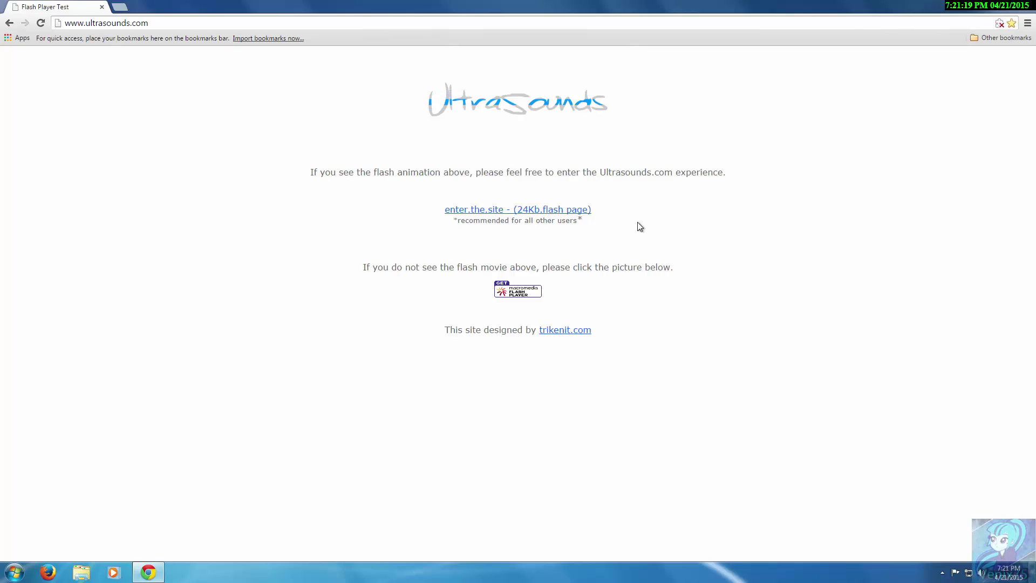